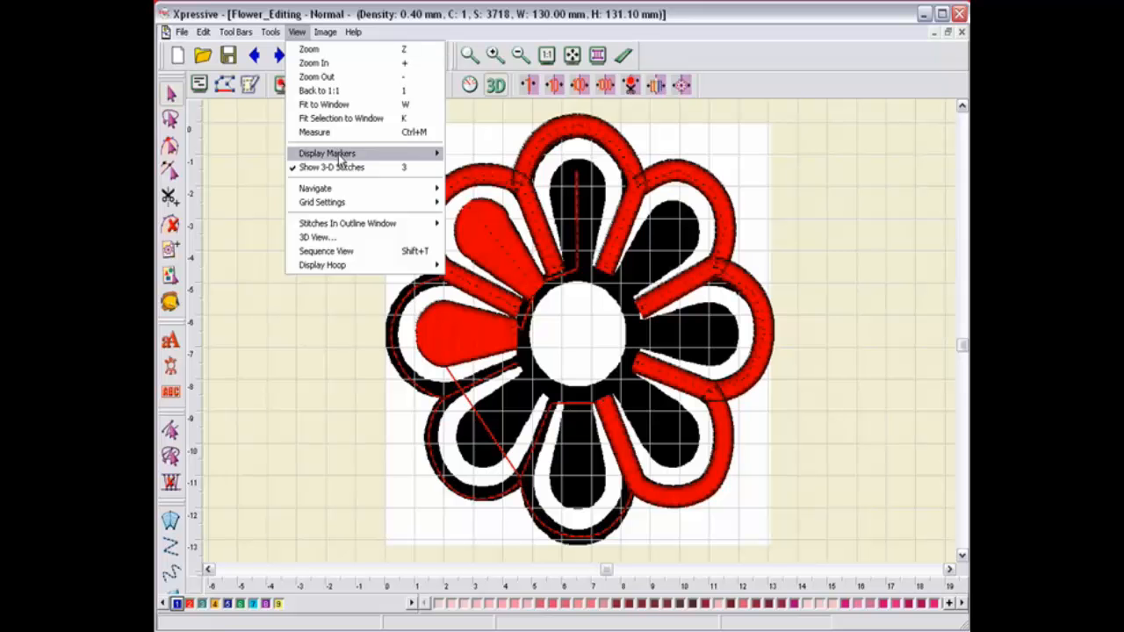
Step: Open the Sequence View window and expand the Needle 2 segment group
mouse_move(341, 158)
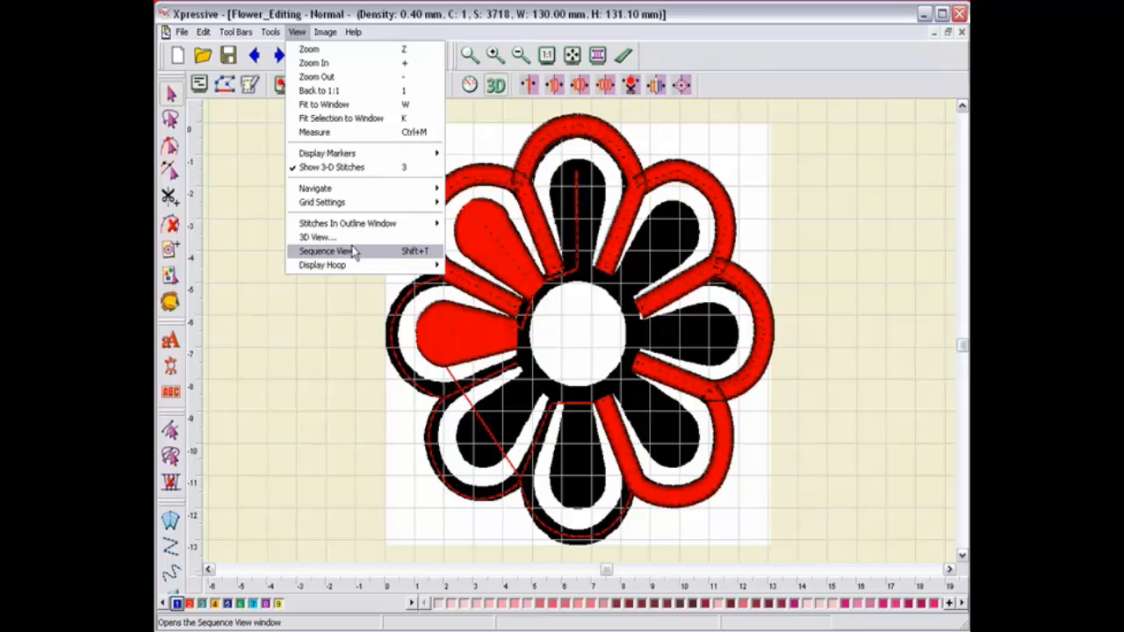
left_click(325, 251)
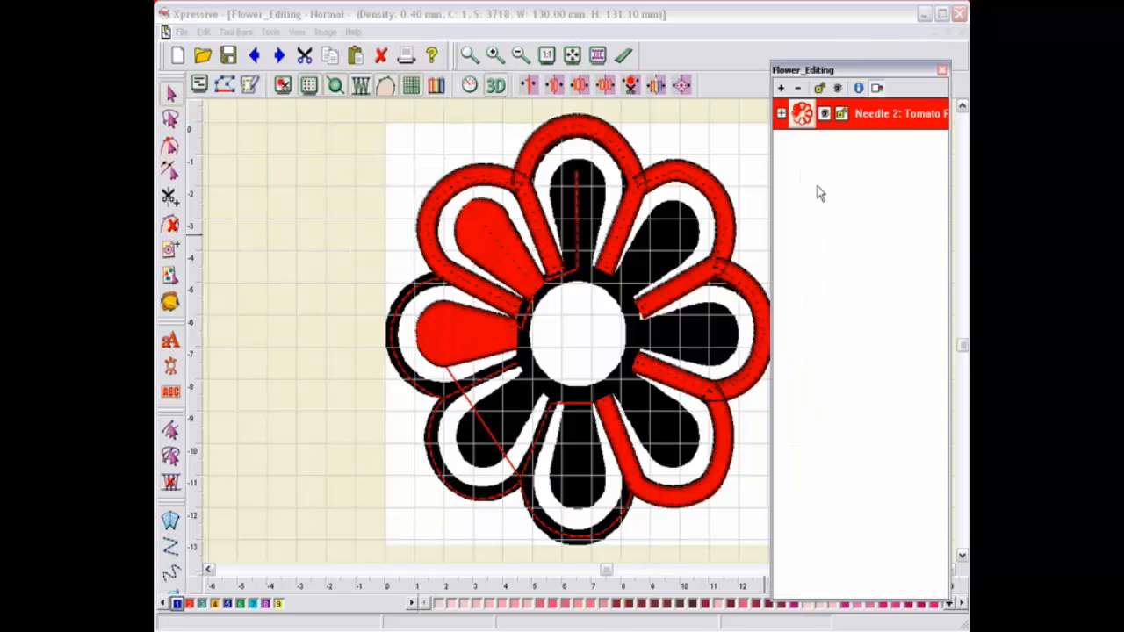
left_click(781, 114)
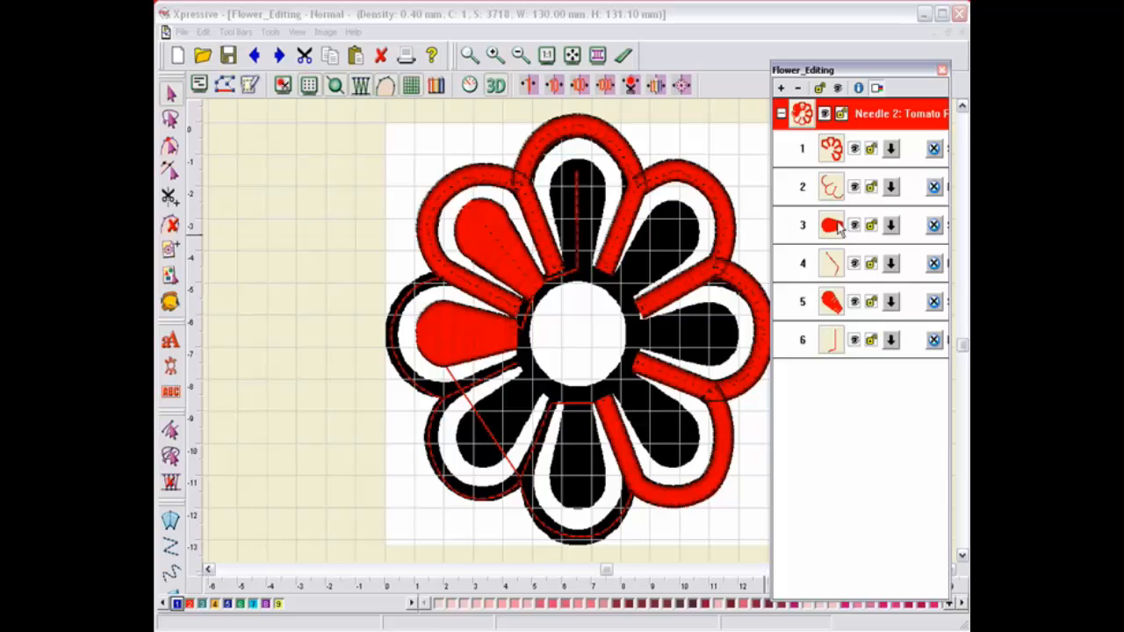
Step: Copy the red petal segment 5 with its run segment 6 and paste a duplicate into the design
left_click(832, 225)
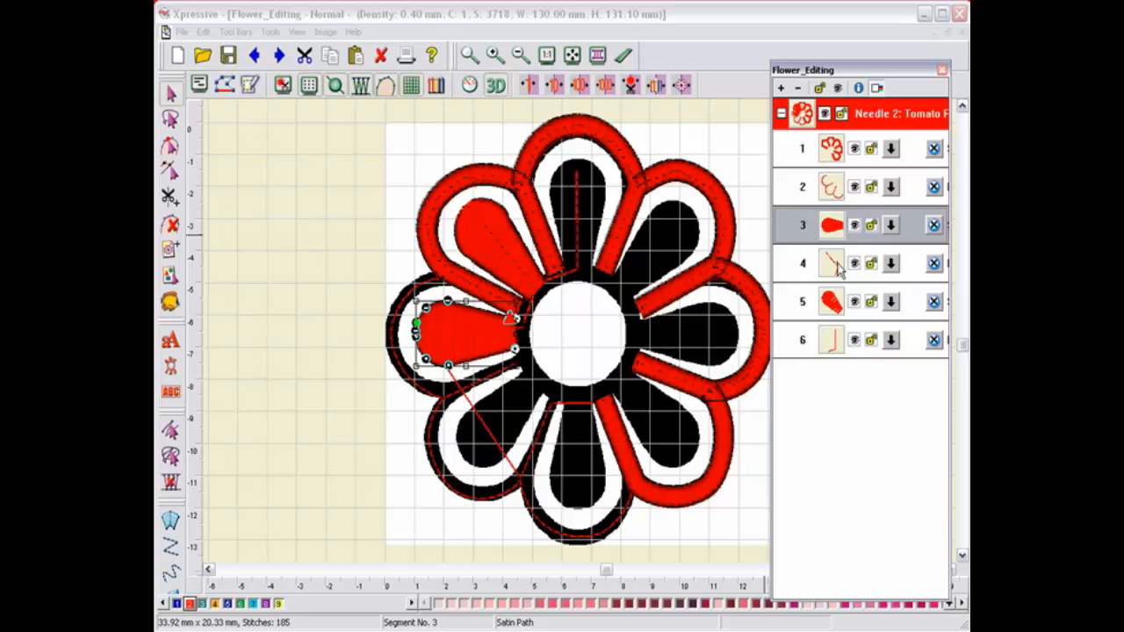
left_click(837, 270)
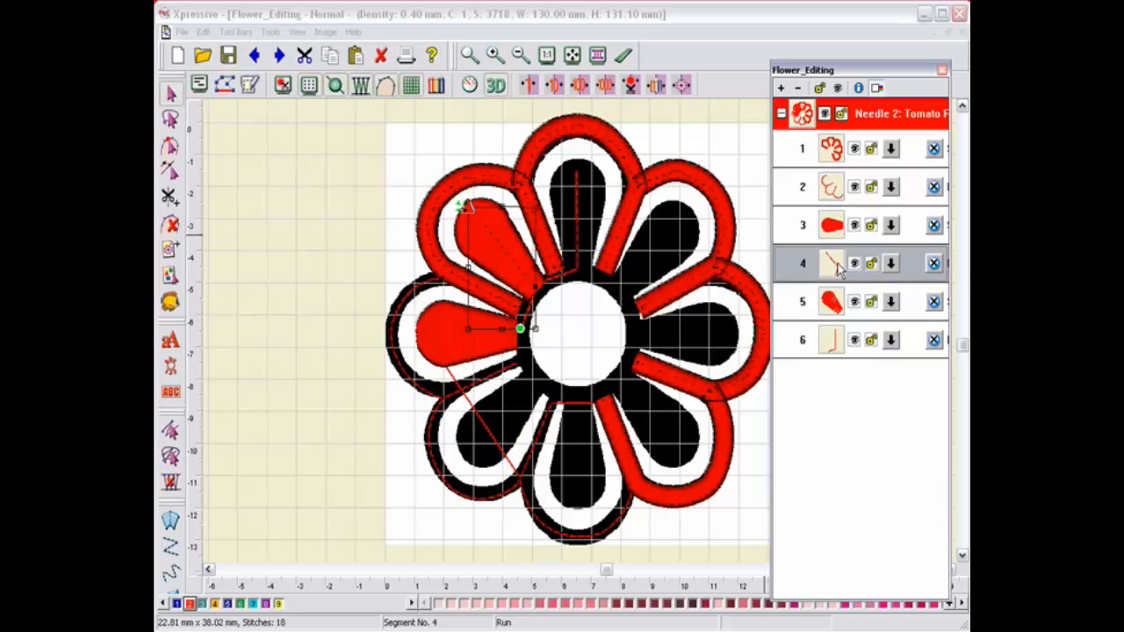
left_click(836, 309)
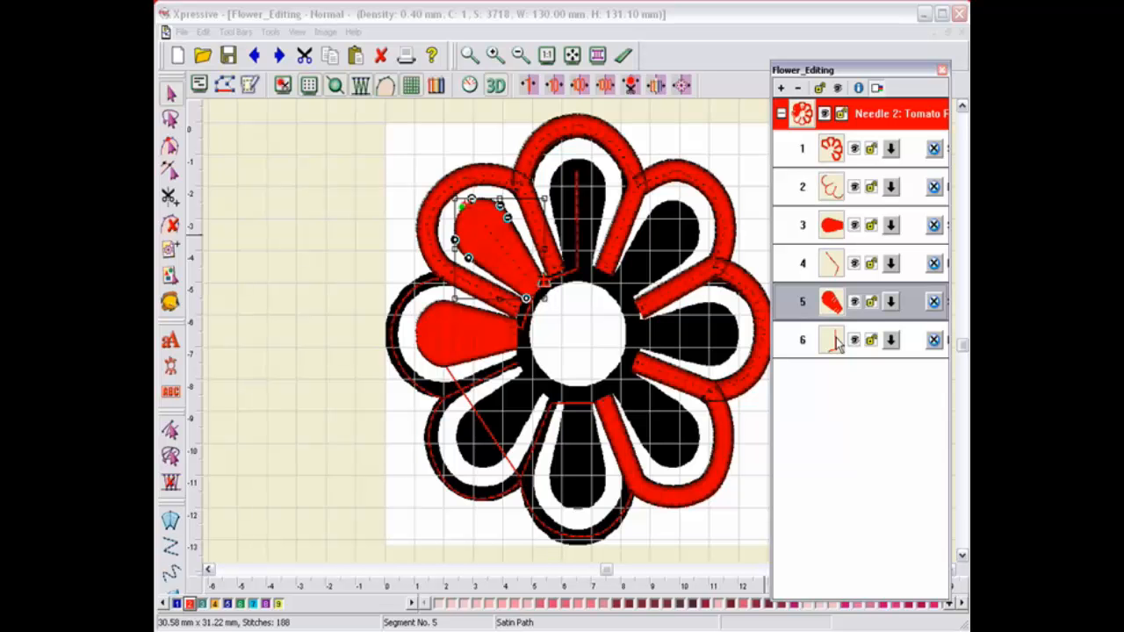
left_click(838, 344, "ctrl")
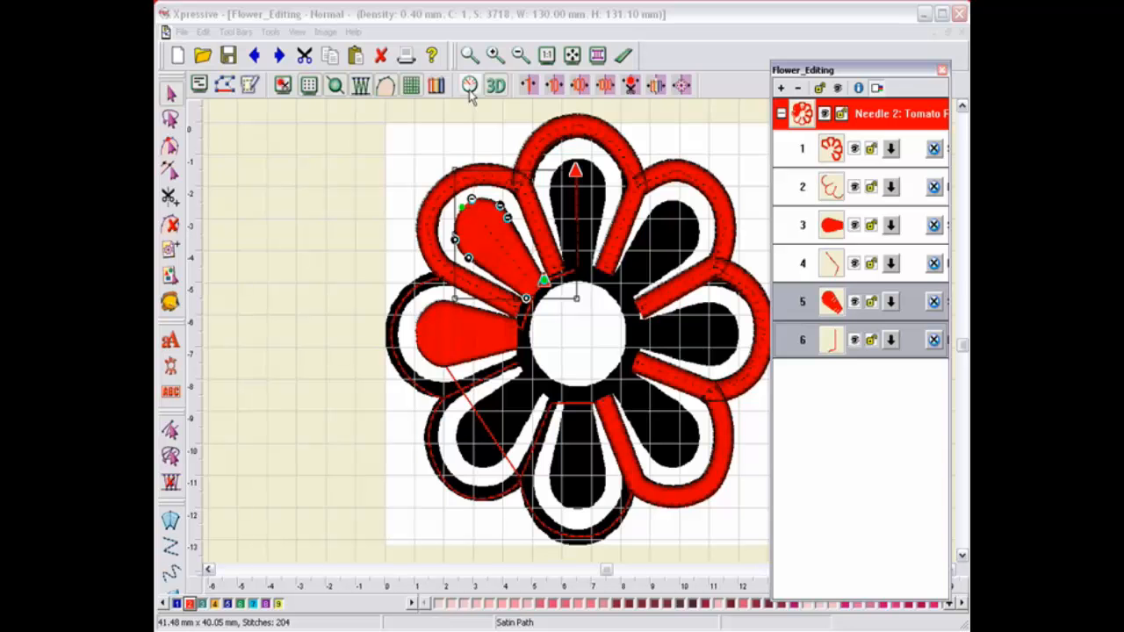
left_click(207, 33)
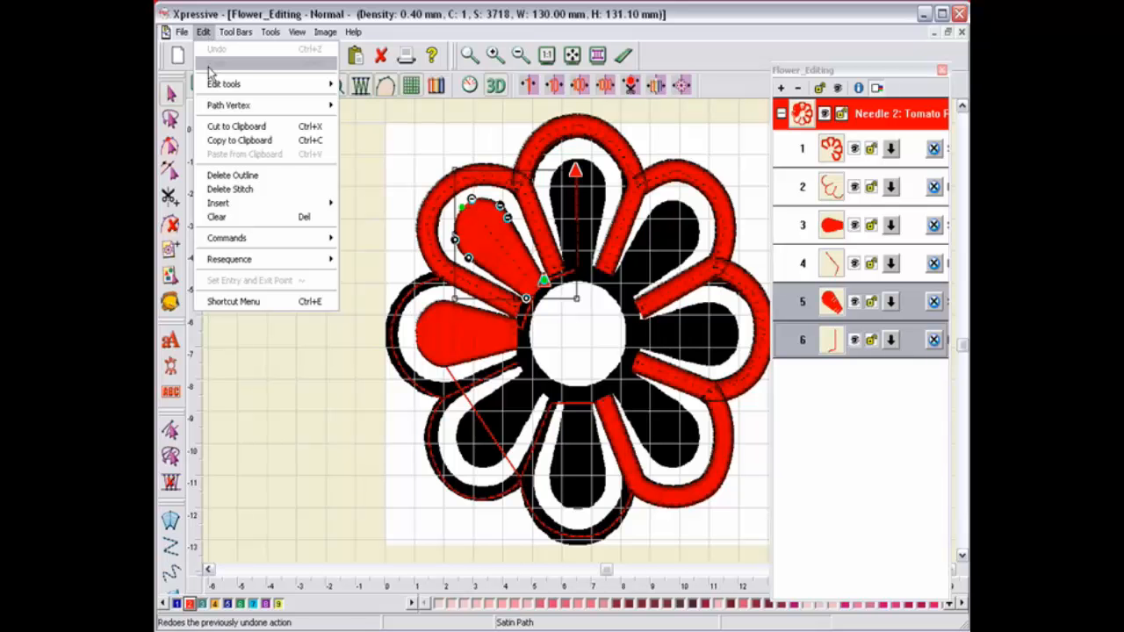
left_click(235, 142)
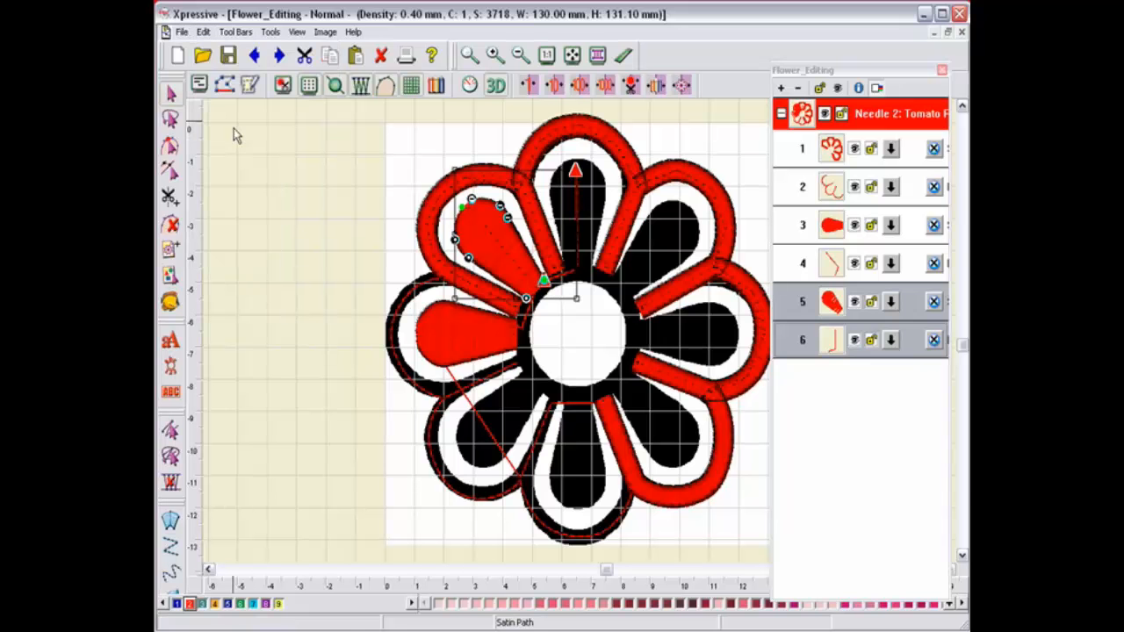
left_click(203, 33)
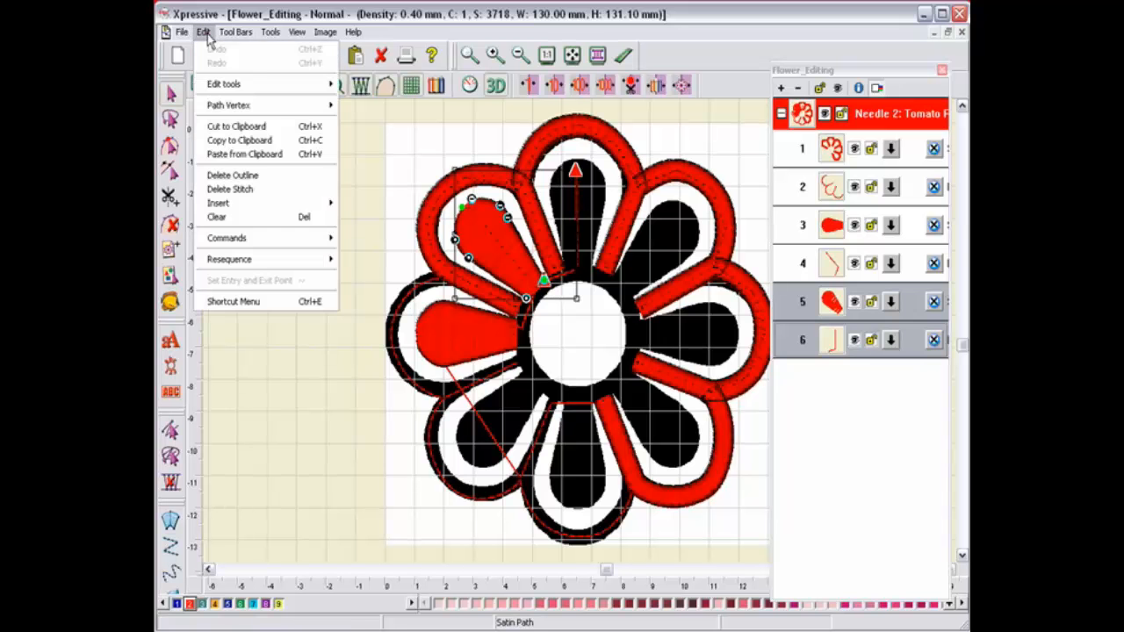
left_click(237, 155)
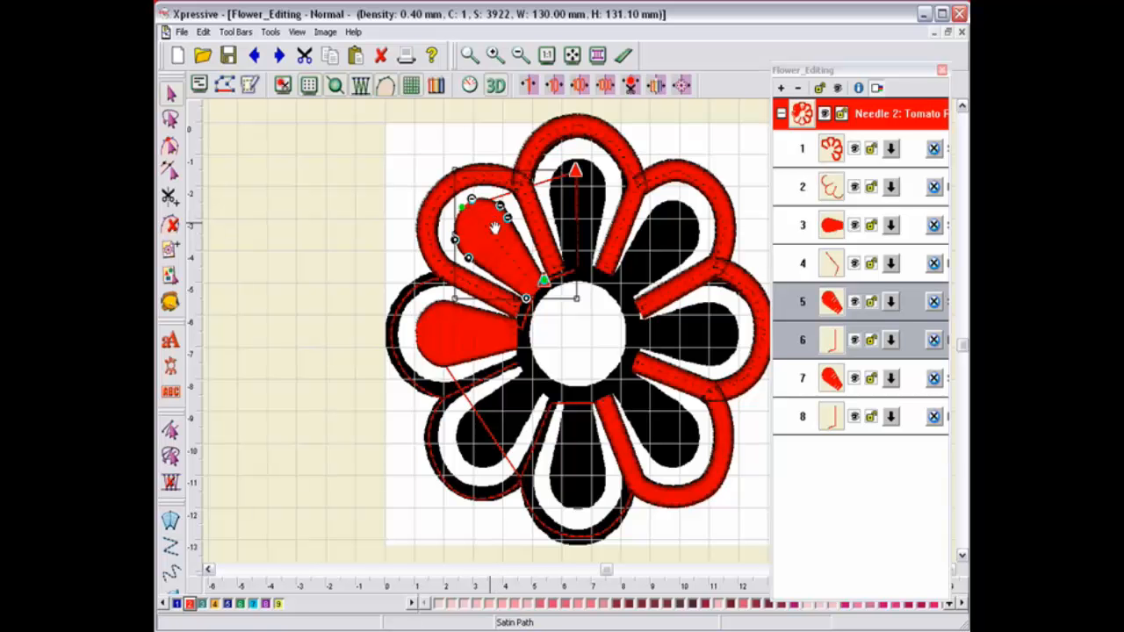
Step: Use Power Edit to move and rotate the pasted petal onto the top petal, then drag its segments to positions 7 and 8
right_click(493, 232)
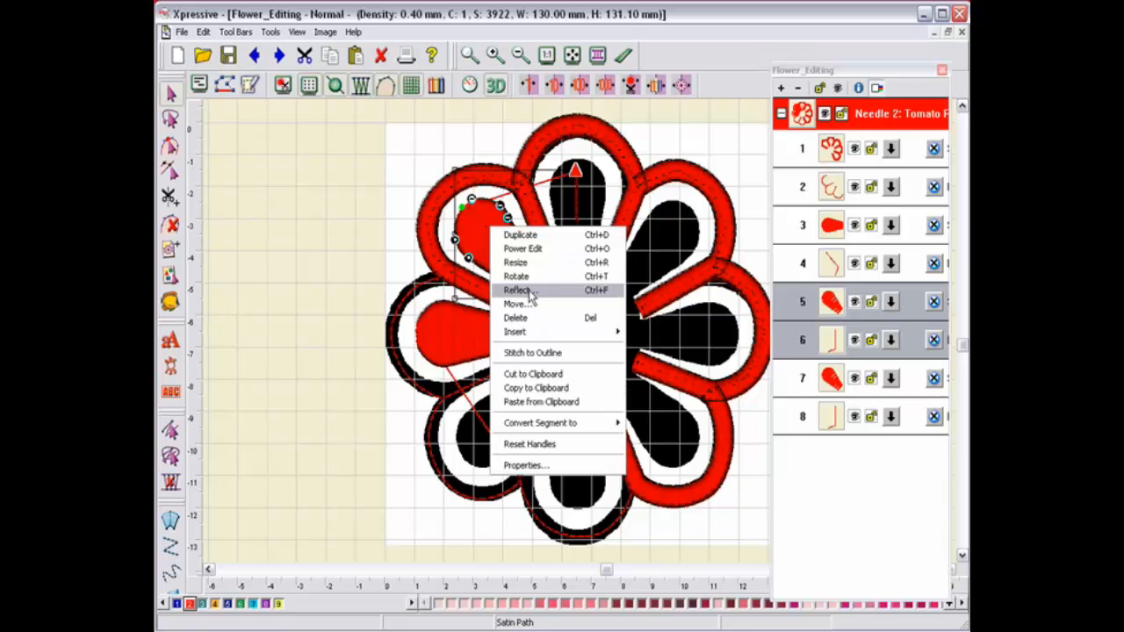
left_click(523, 250)
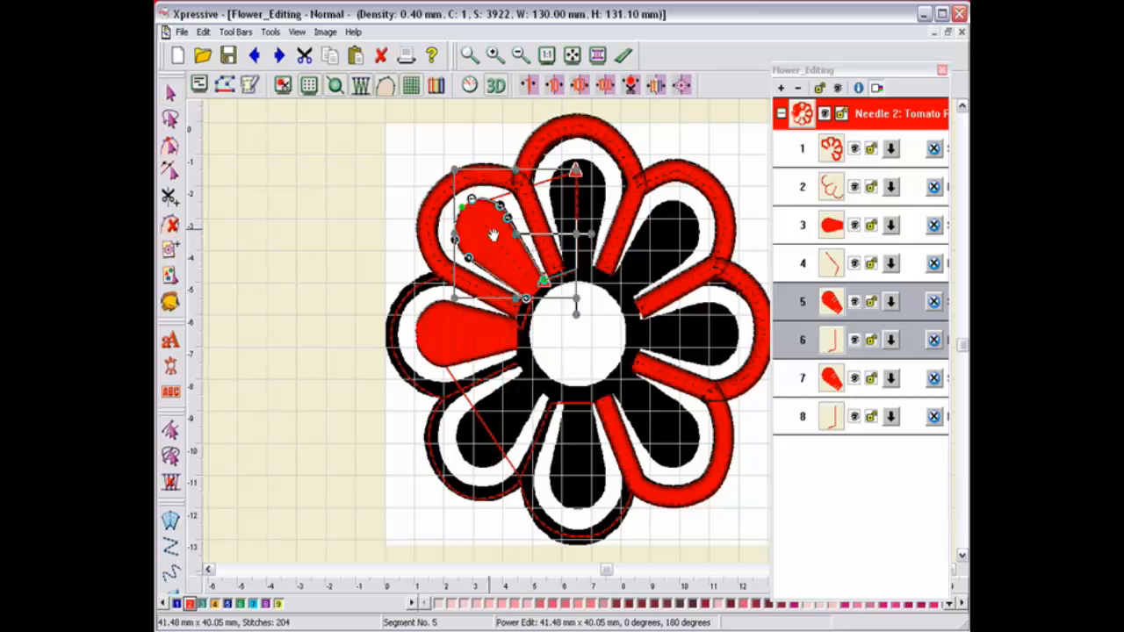
left_click_drag(492, 234, 536, 199)
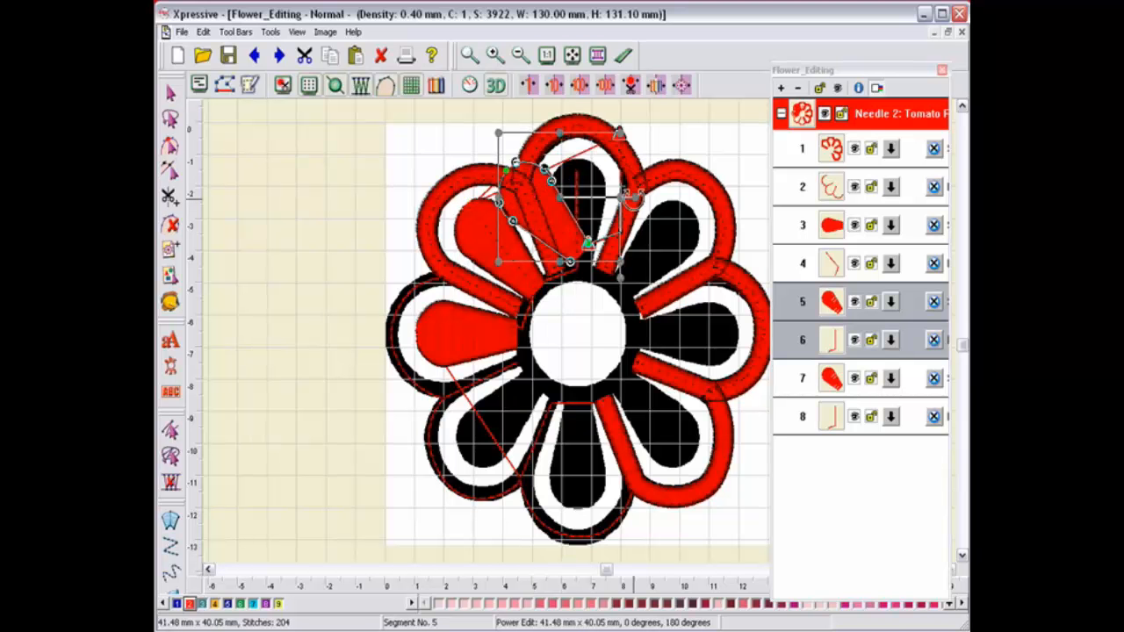
left_click_drag(634, 197, 632, 279)
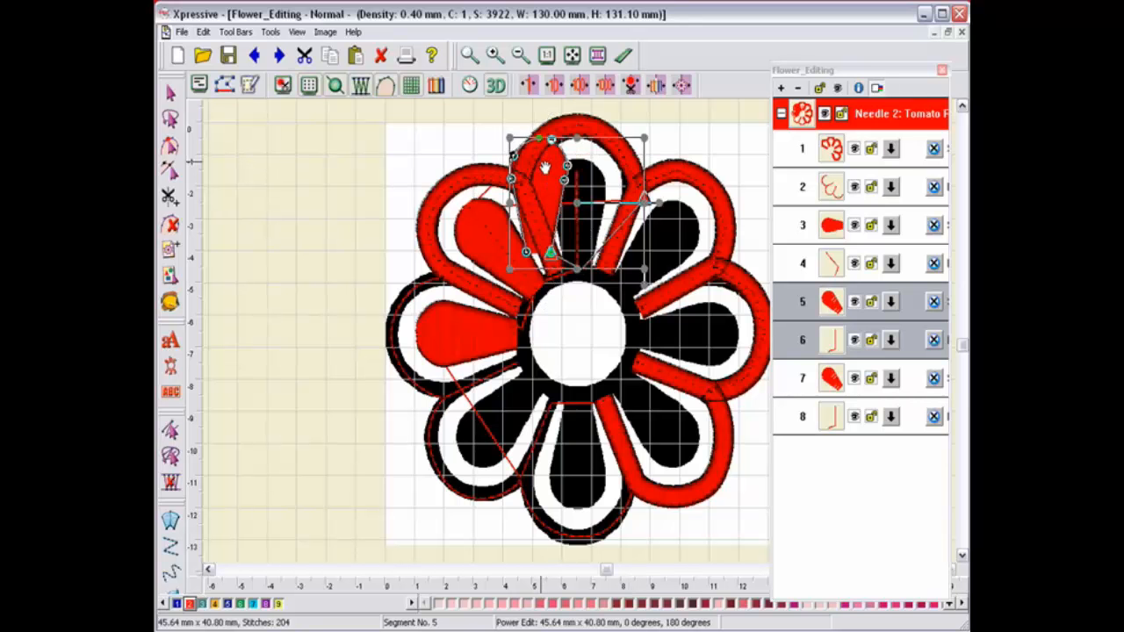
left_click_drag(544, 165, 585, 186)
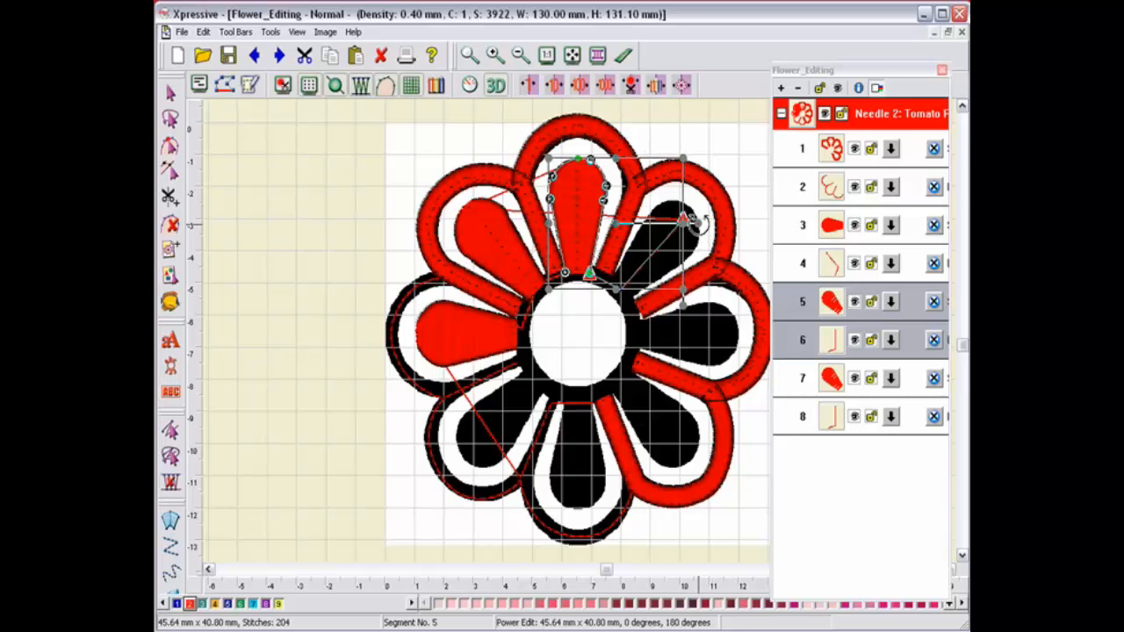
left_click_drag(699, 223, 699, 222)
left_click(578, 221)
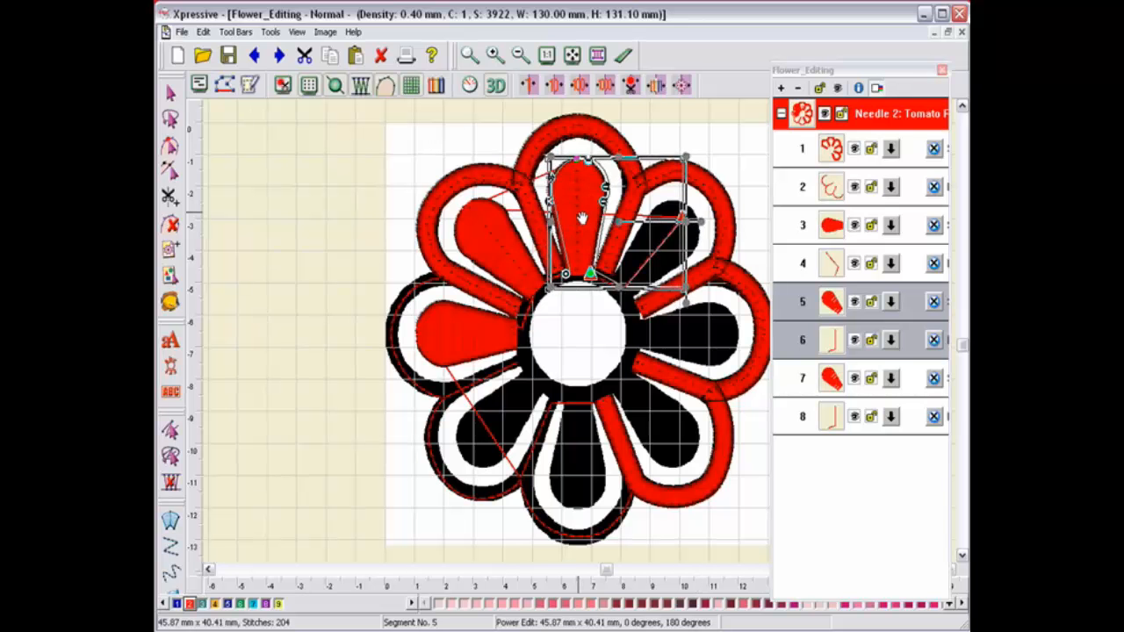
left_click_drag(579, 218, 580, 218)
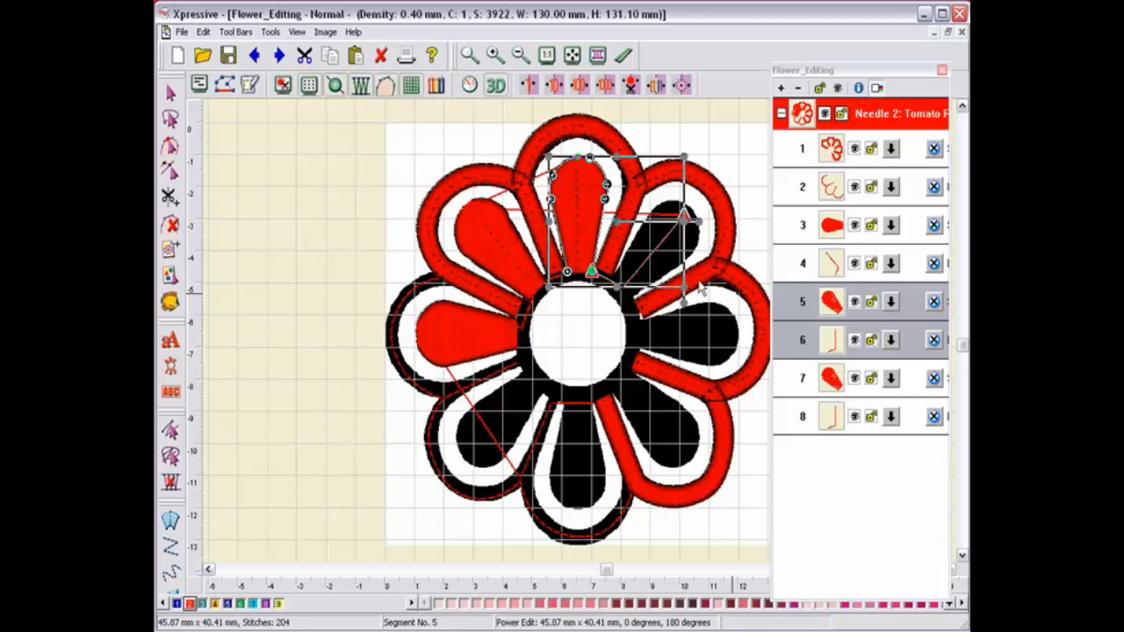
left_click(822, 305)
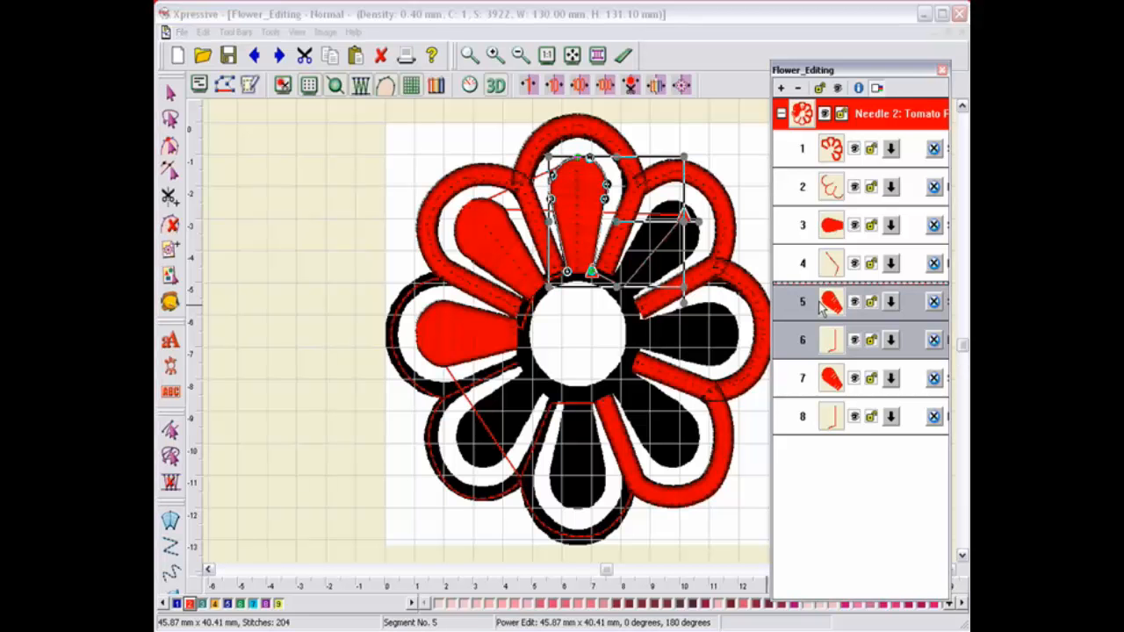
left_click_drag(821, 304, 835, 442)
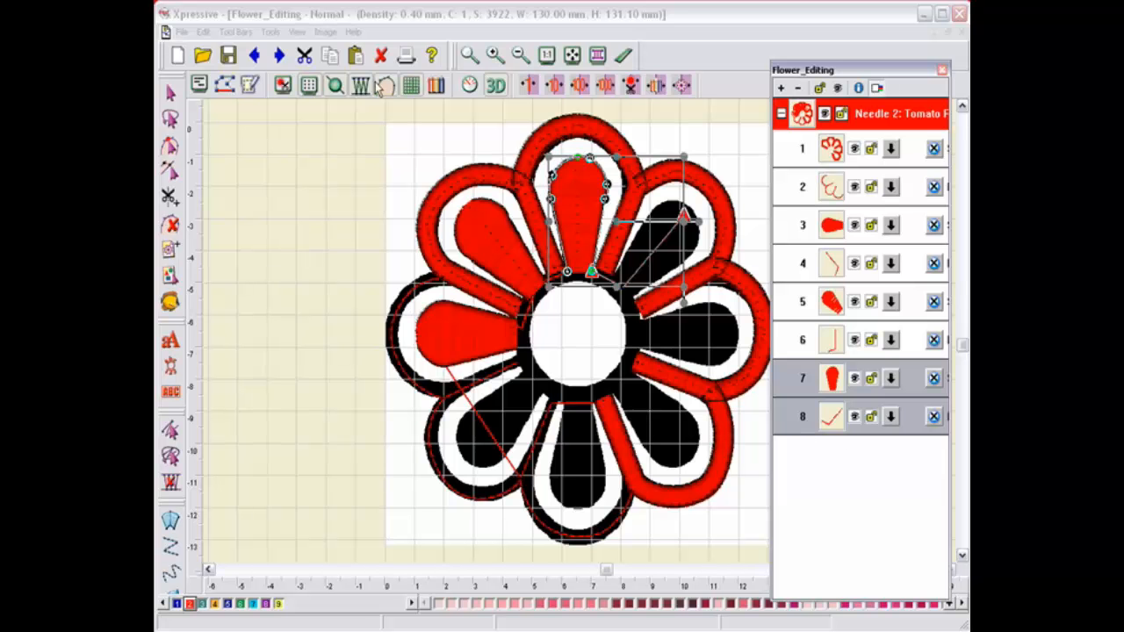
Step: Copy the selected top petal segments 7 and 8 and paste another duplicate
left_click(204, 32)
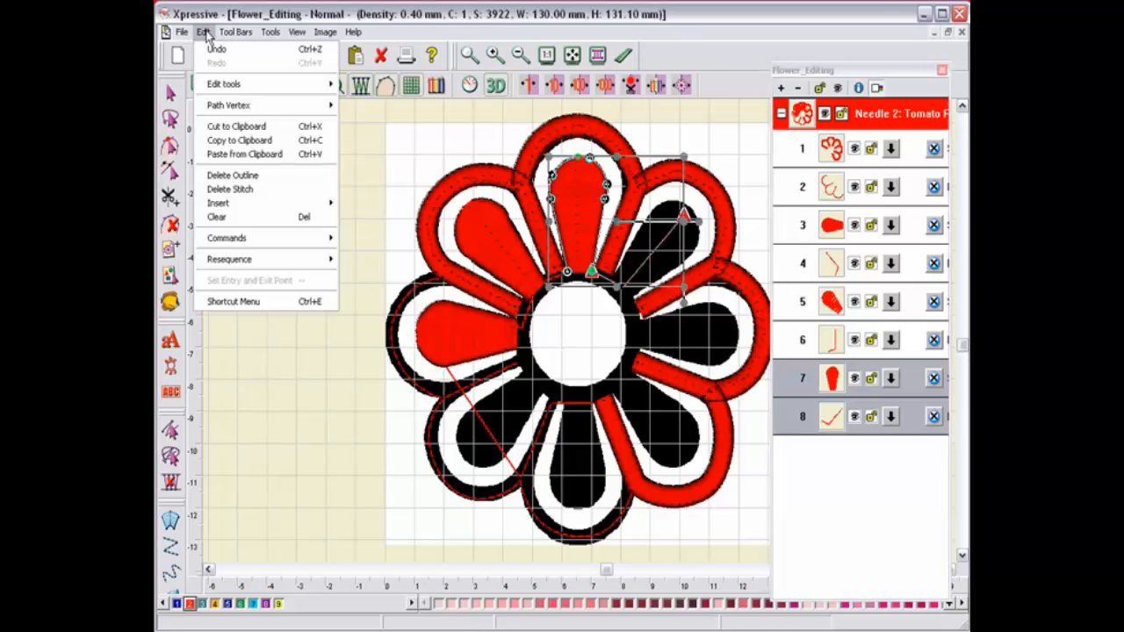
left_click(225, 141)
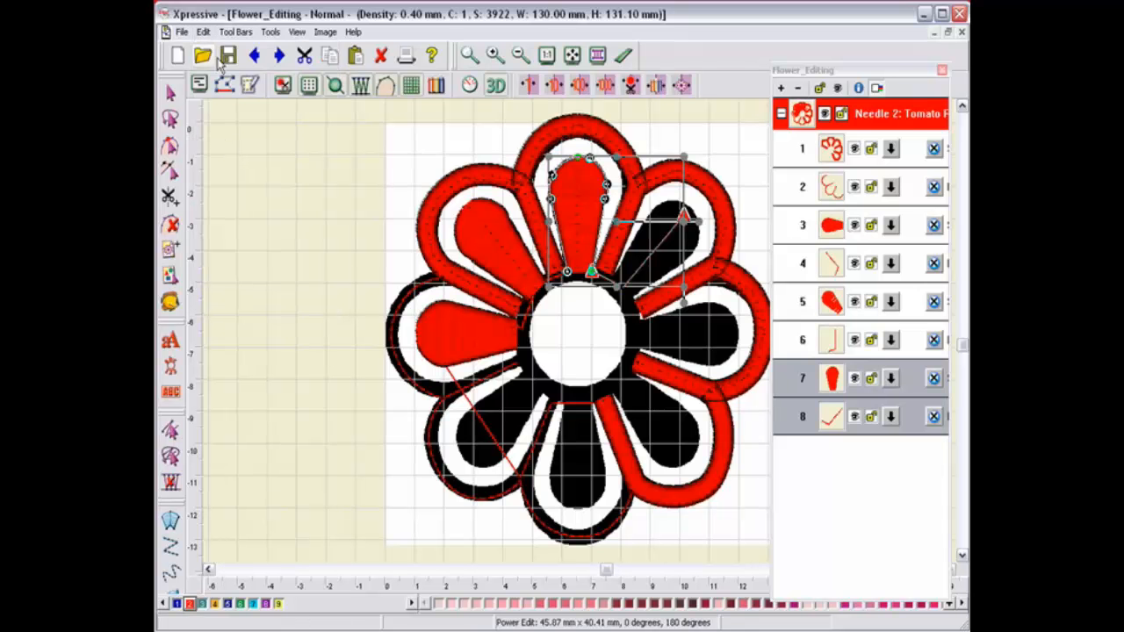
left_click(202, 33)
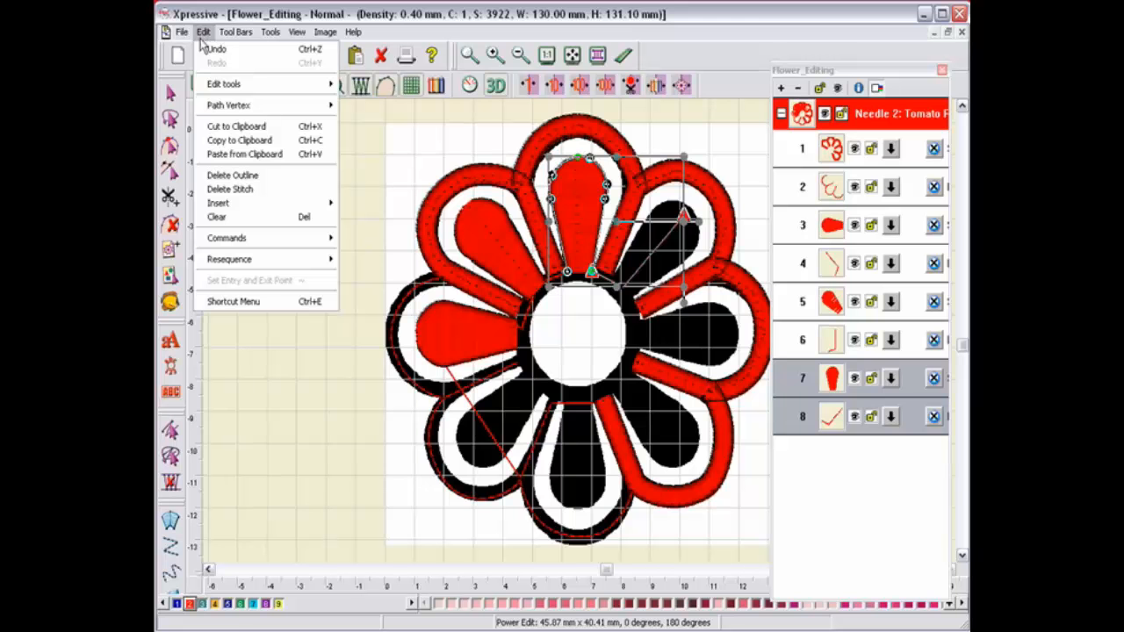
left_click(228, 155)
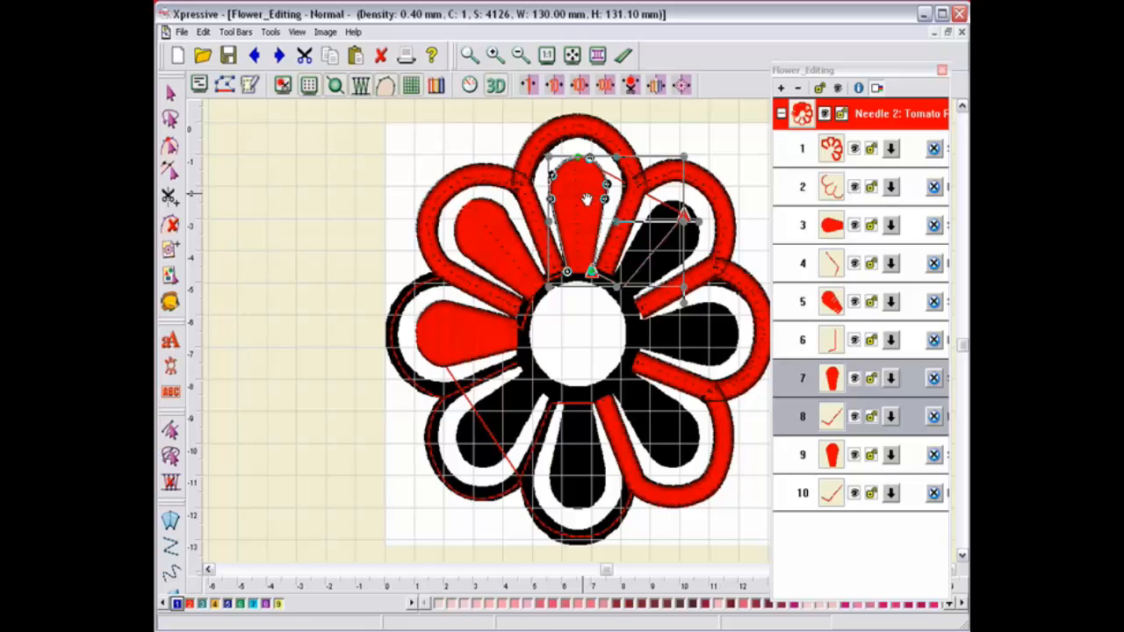
Step: Move and rotate the new petal copy onto the upper-right petal, then drag its segments to the end of the sequence
left_click_drag(586, 198, 738, 224)
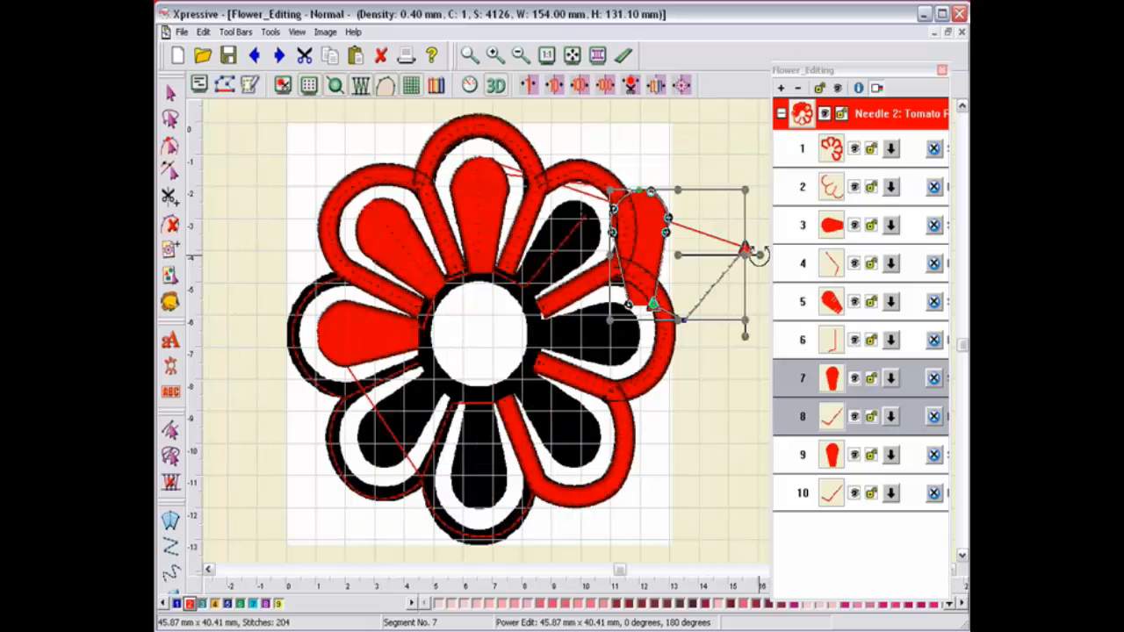
left_click_drag(758, 255, 743, 342)
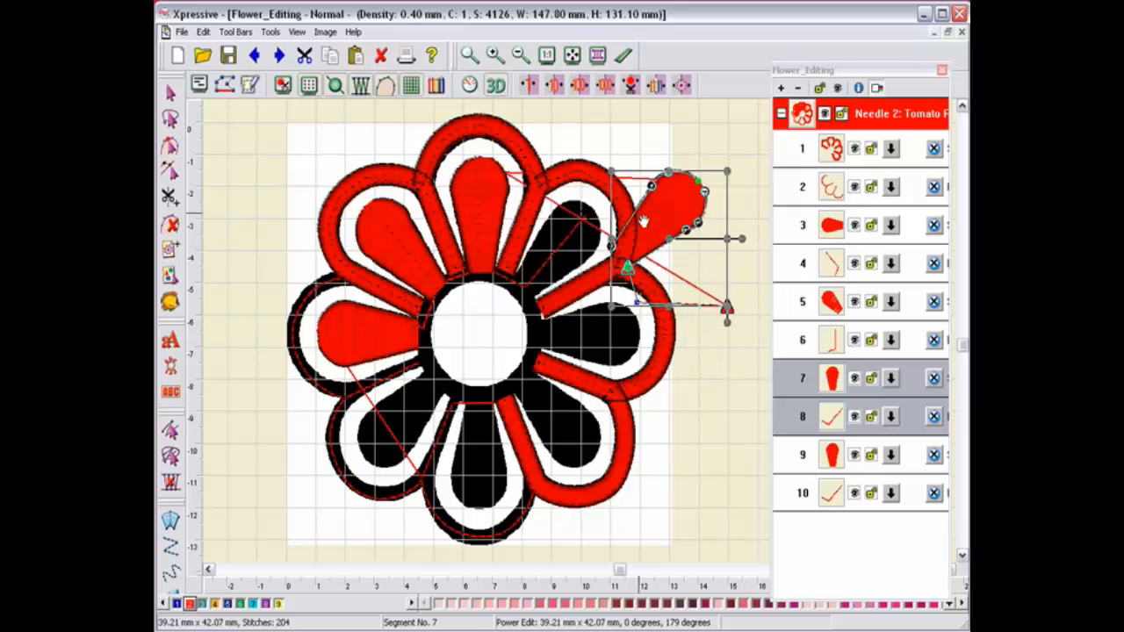
left_click_drag(644, 220, 560, 256)
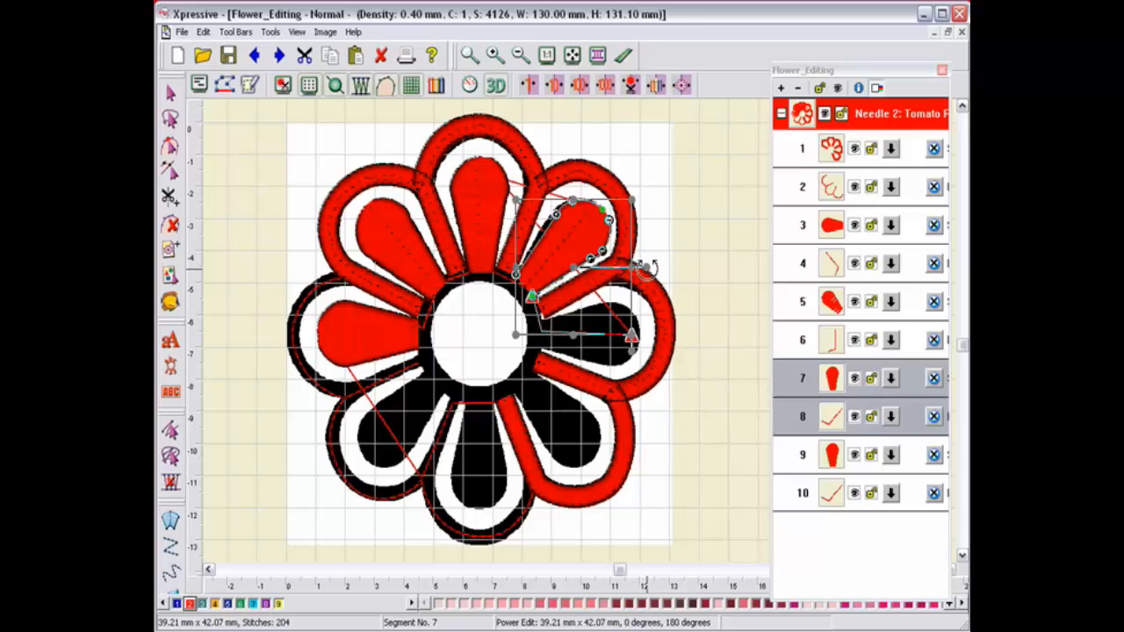
left_click_drag(647, 269, 647, 264)
left_click_drag(554, 251, 551, 250)
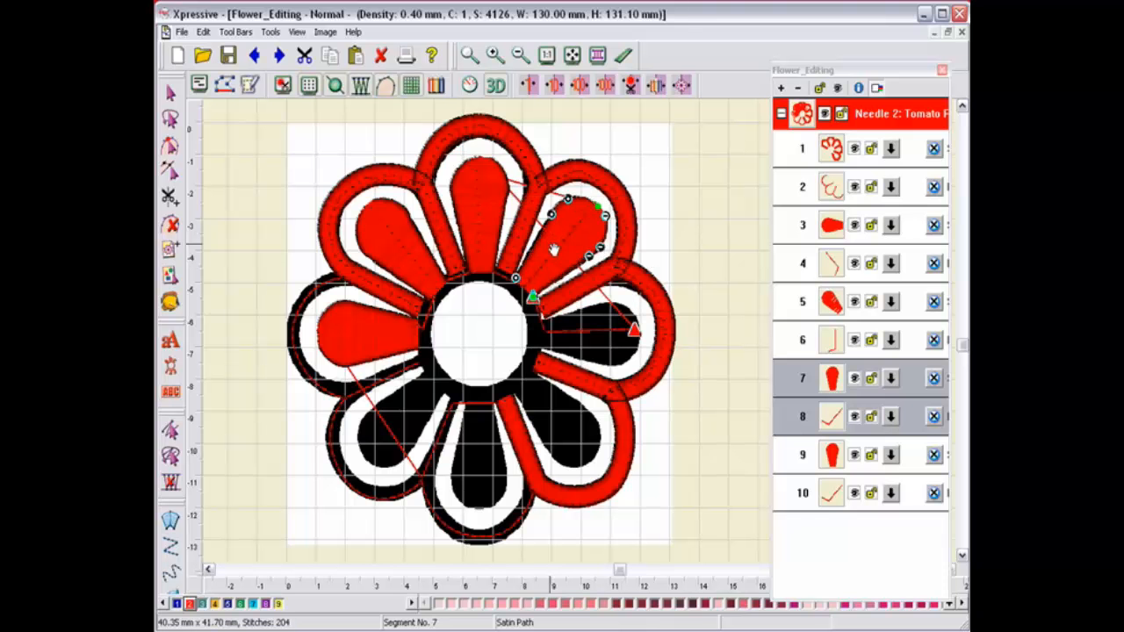
left_click(554, 251)
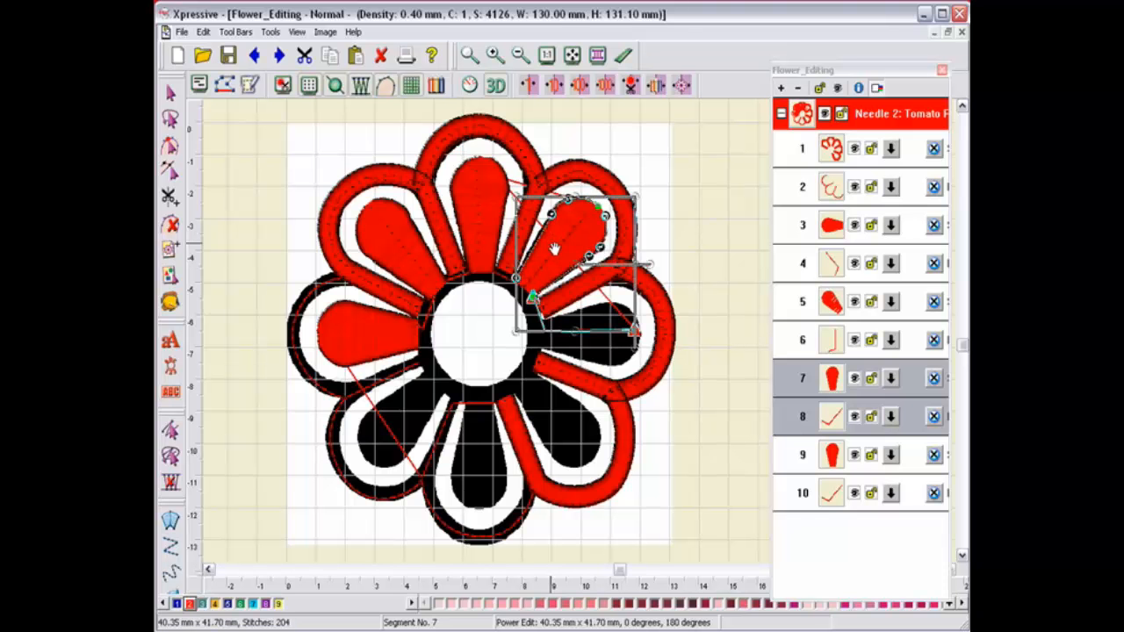
left_click_drag(556, 249, 557, 249)
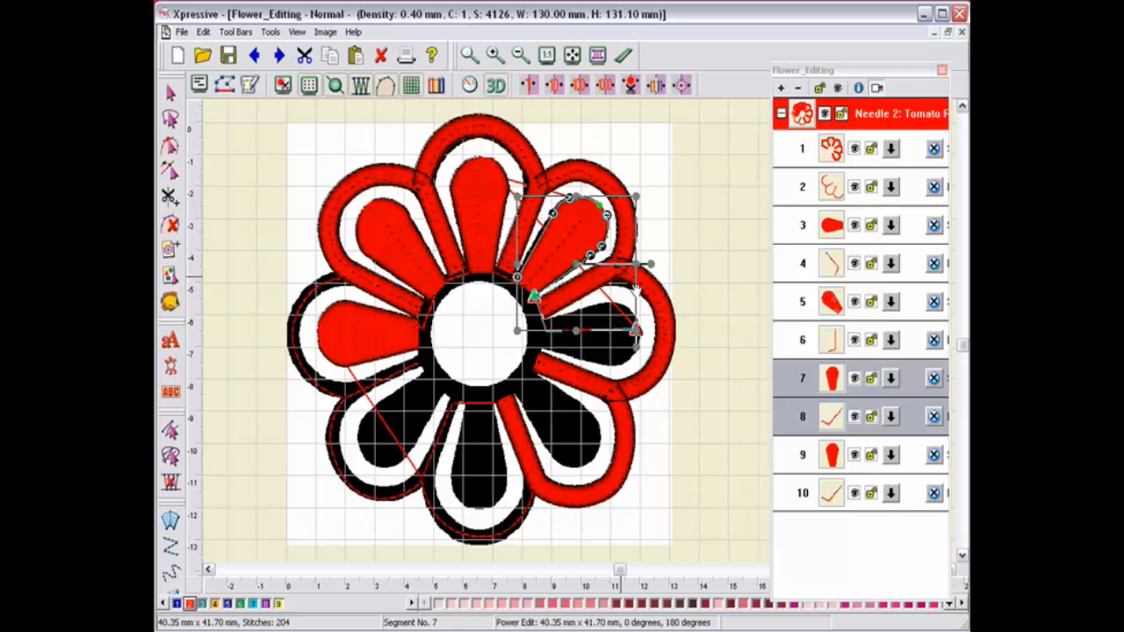
left_click_drag(551, 247, 550, 247)
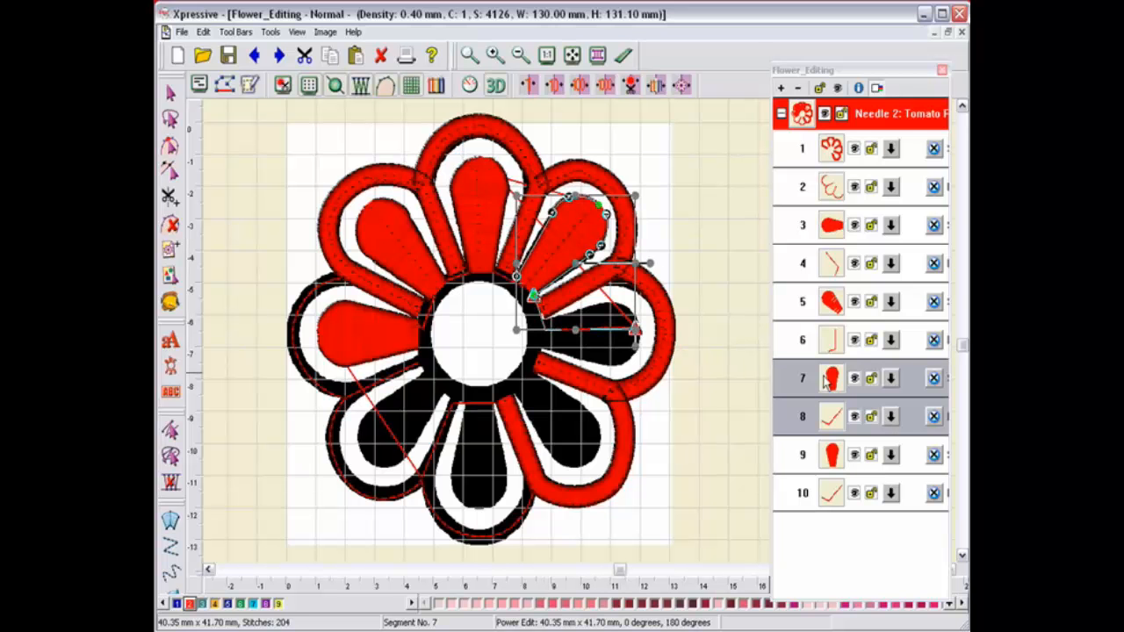
left_click_drag(821, 380, 847, 523)
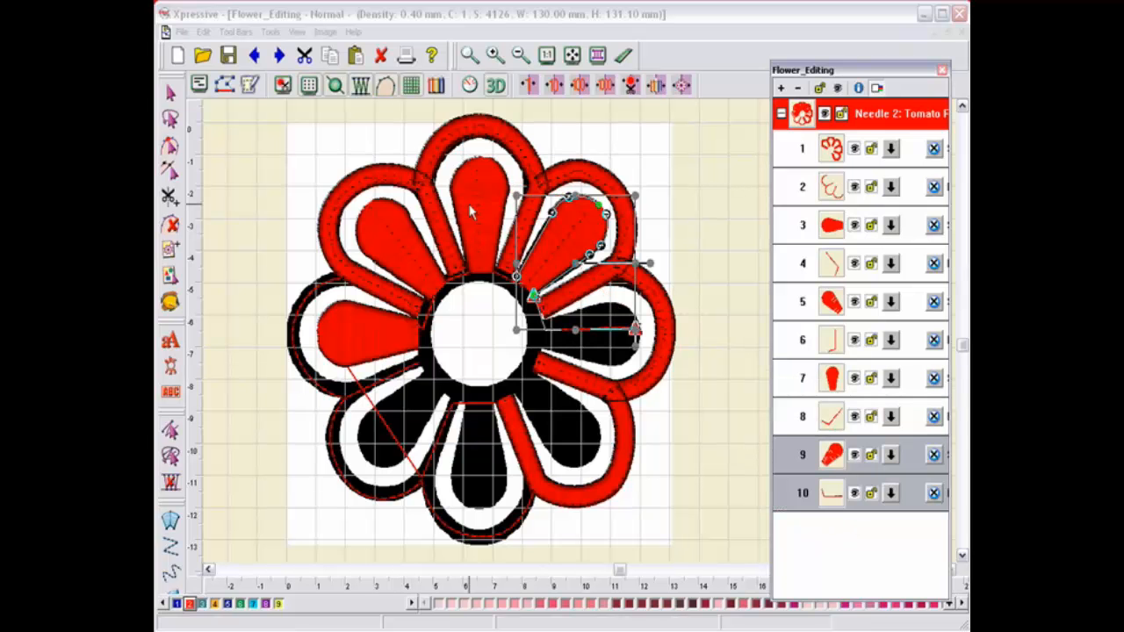
Step: Duplicate the selected upper-right petal segments and place the copy beside the flower's right side
left_click(556, 248)
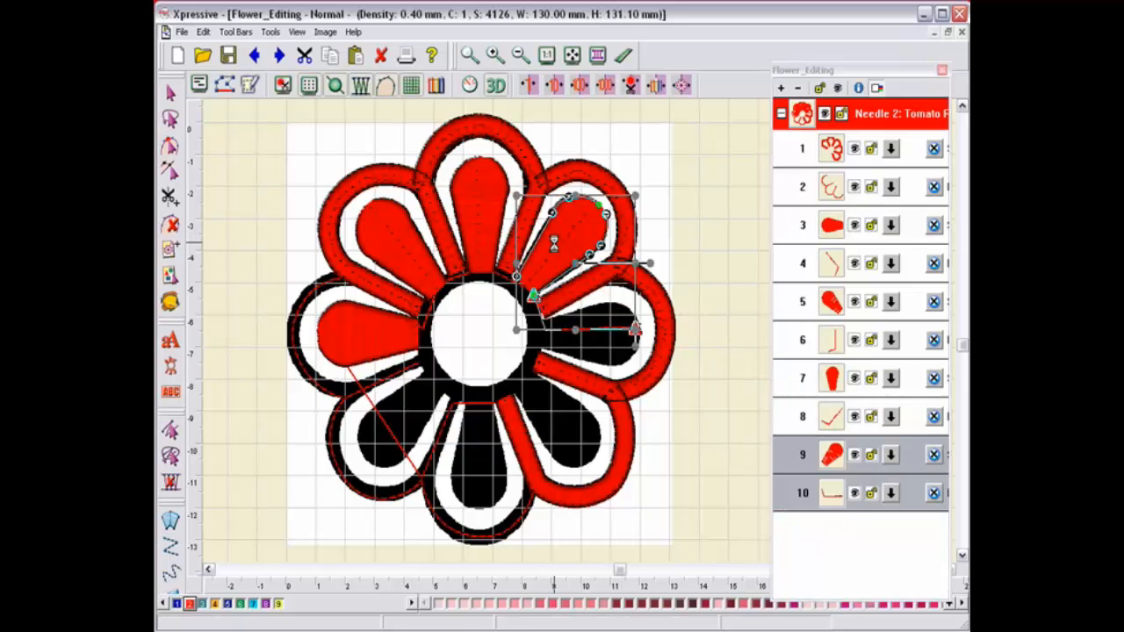
left_click(558, 246)
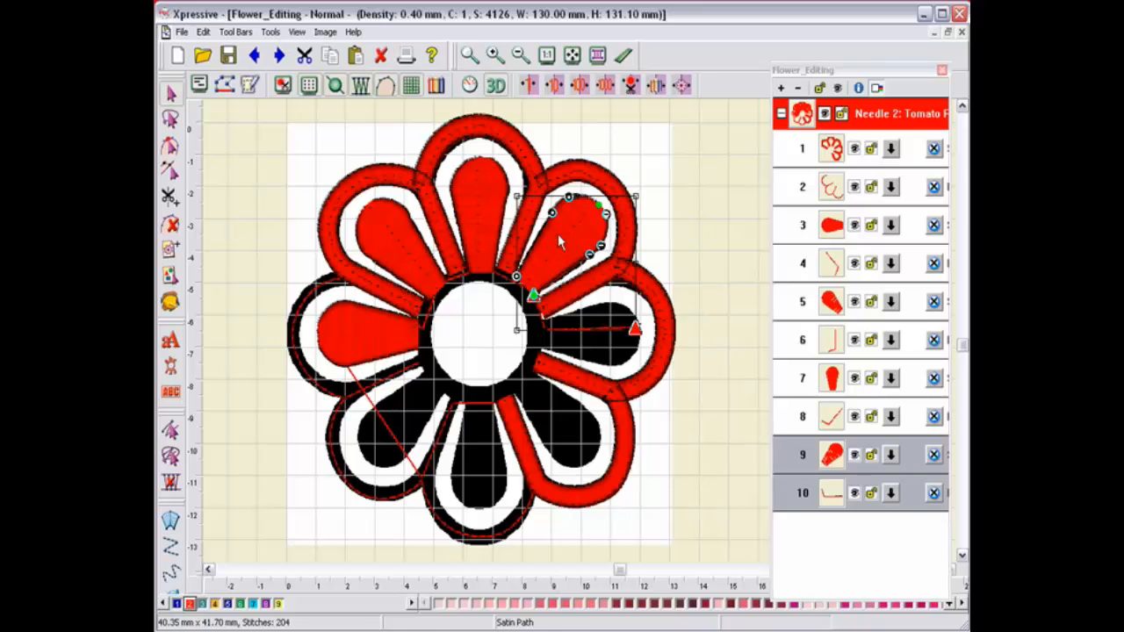
right_click(558, 235)
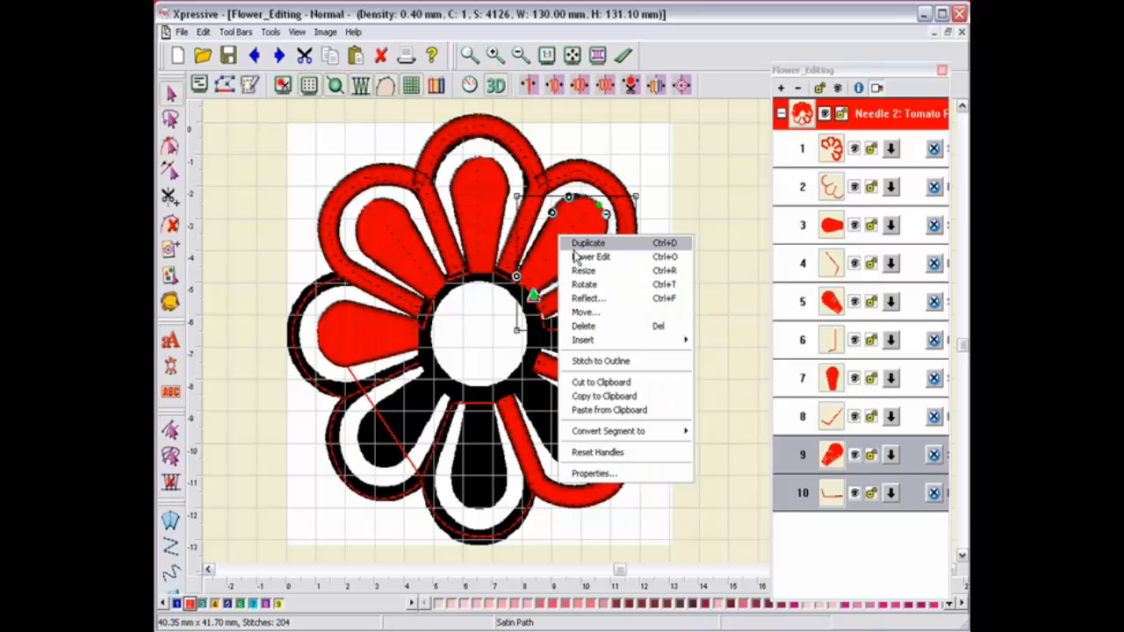
left_click(576, 246)
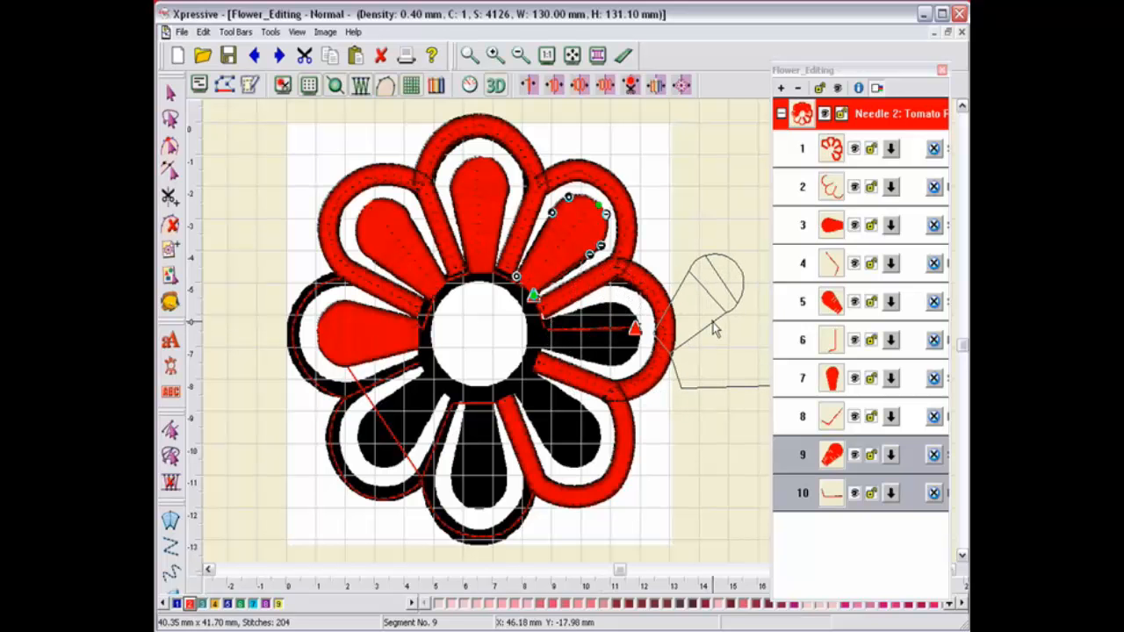
left_click_drag(712, 321, 635, 477)
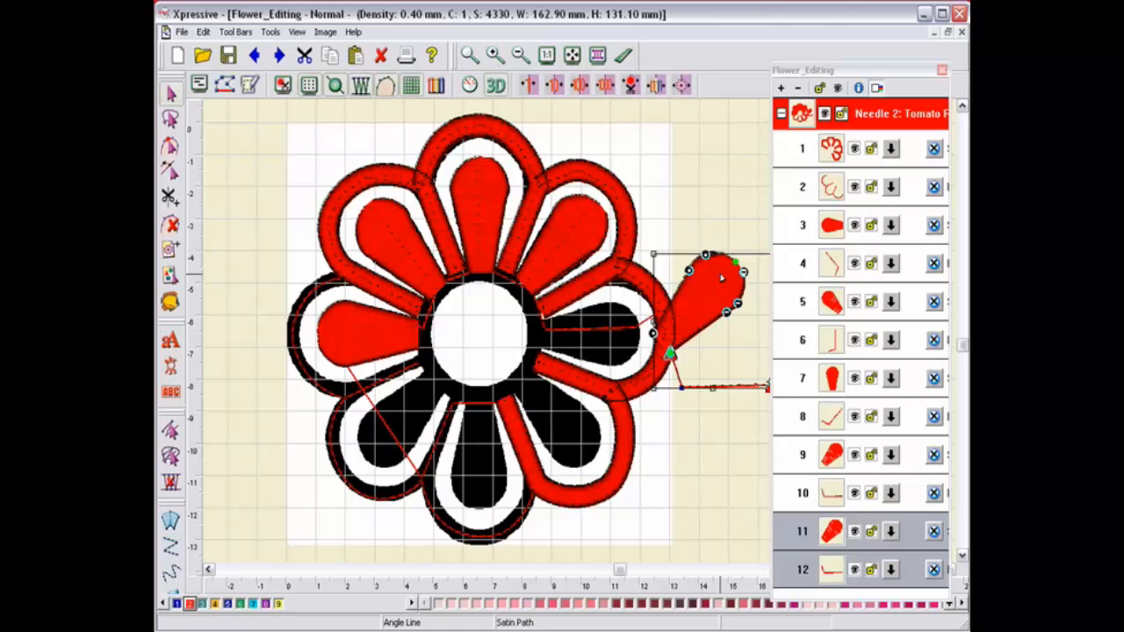
Step: Move the petal copy onto the right petal and use Power Edit to rotate it to lie horizontally there
left_click_drag(723, 292, 644, 320)
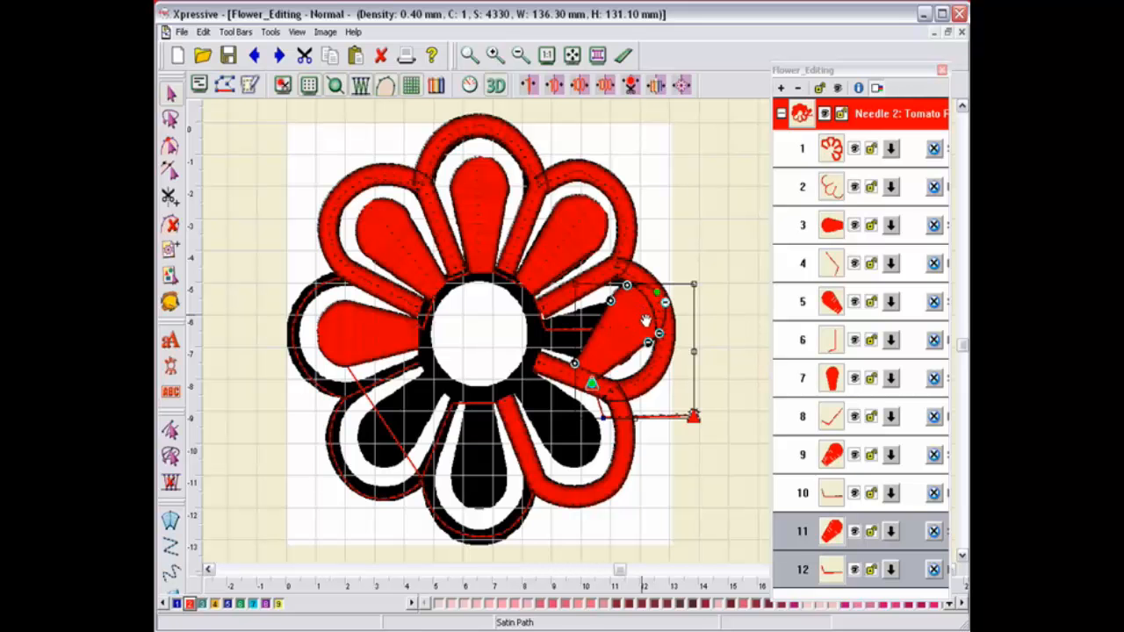
right_click(635, 317)
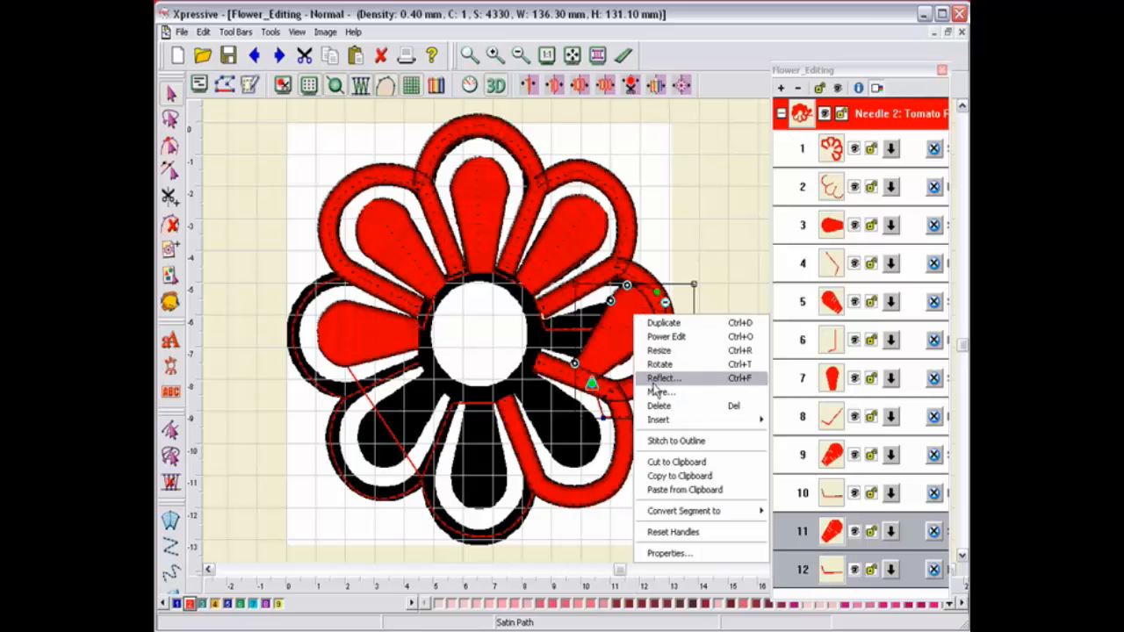
left_click(665, 336)
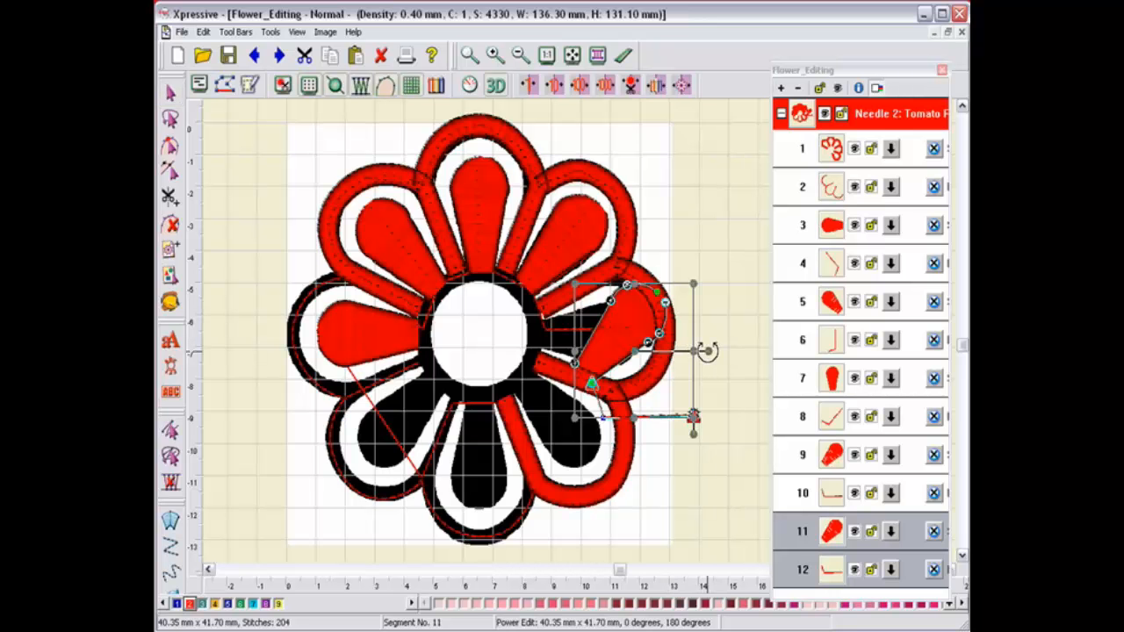
left_click_drag(708, 351, 690, 412)
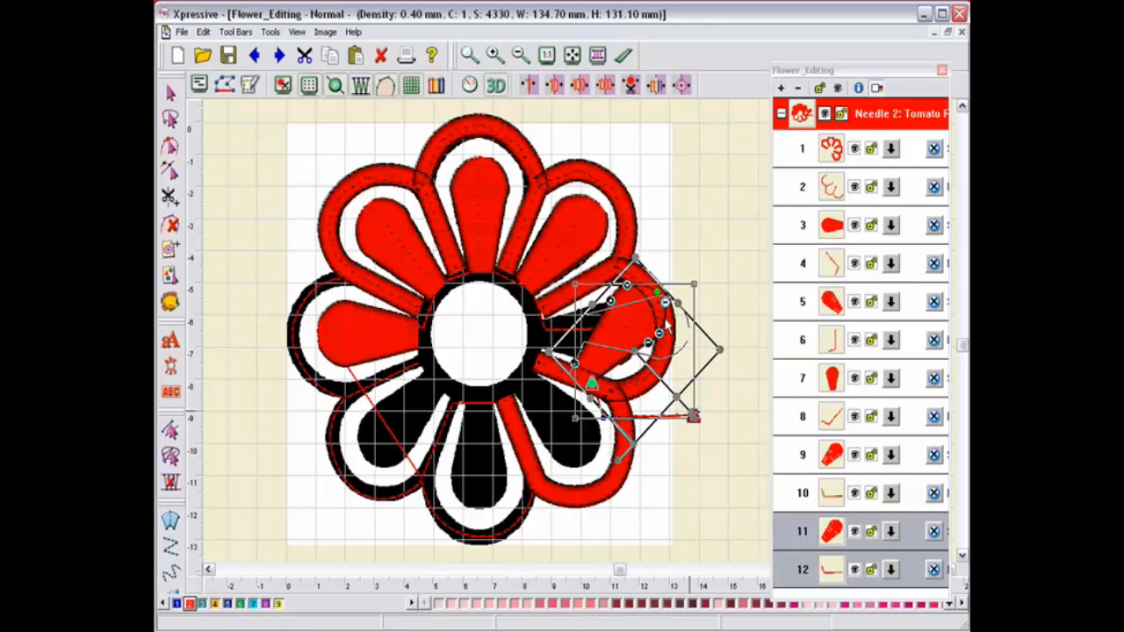
left_click_drag(623, 331, 595, 339)
right_click(594, 335)
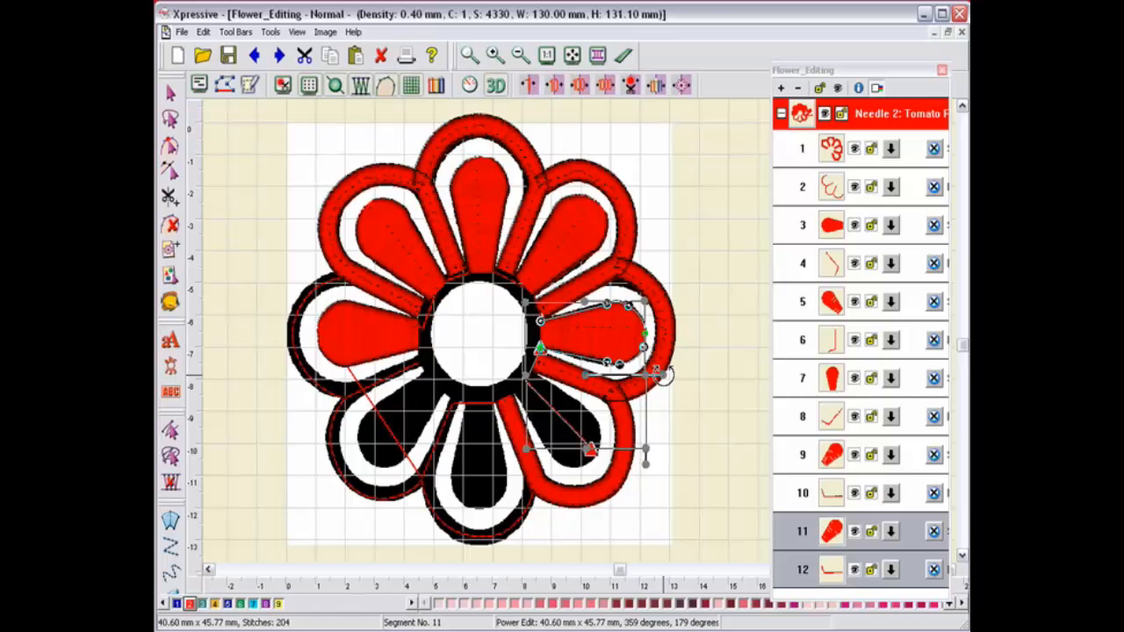
left_click_drag(661, 375, 660, 380)
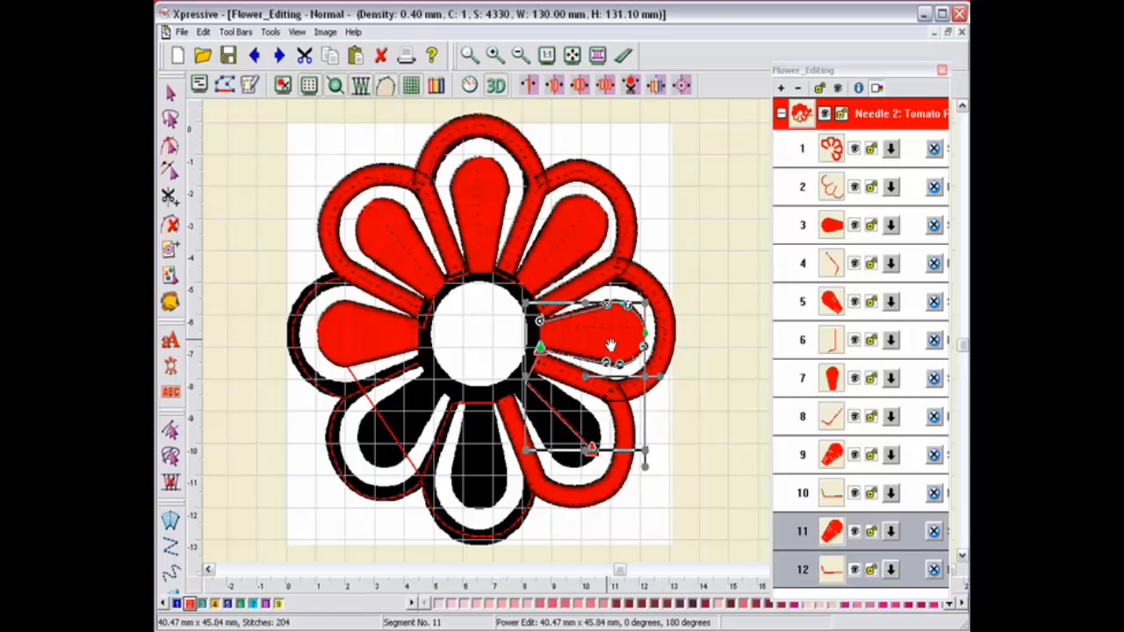